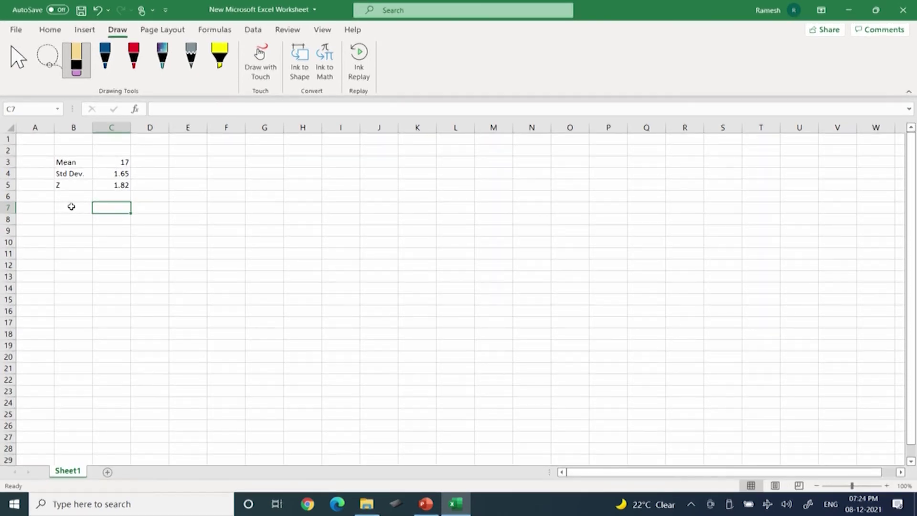
Enter the label x in B6 with the value 20 in C6
{"action": "left_click", "coordinate": [82, 198]}
{"action": "type", "text": "x"}
{"action": "key", "text": "Tab"}
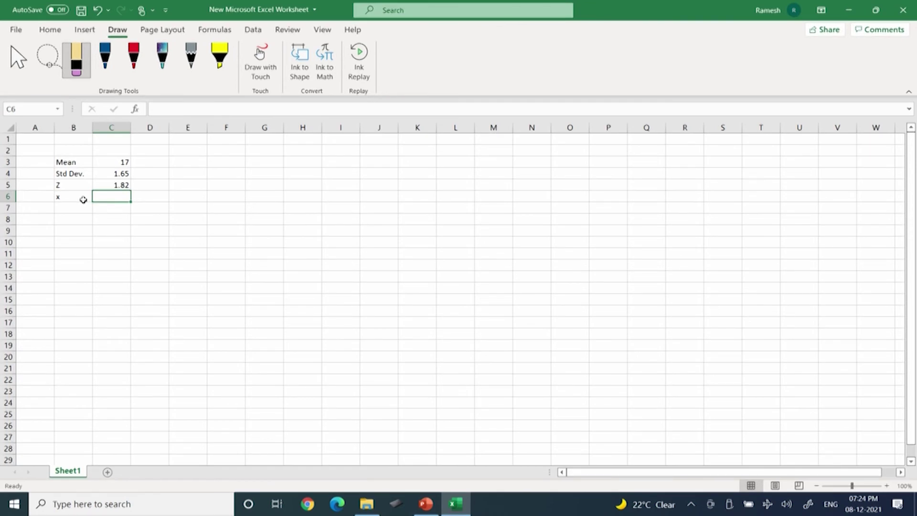
{"action": "type", "text": "20"}
{"action": "key", "text": "Return"}
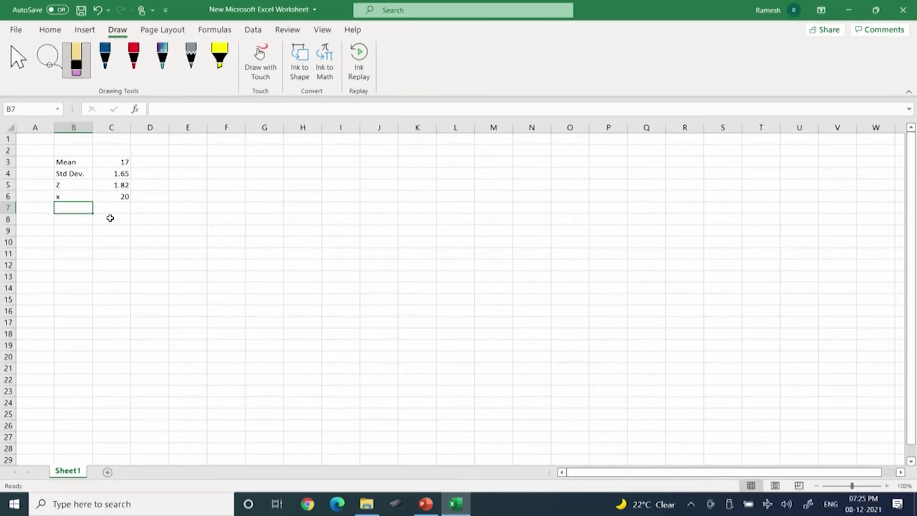
Draw a blue-ink bell curve on a baseline with a mean line, labelled σ=1.65
{"action": "left_click", "coordinate": [105, 69]}
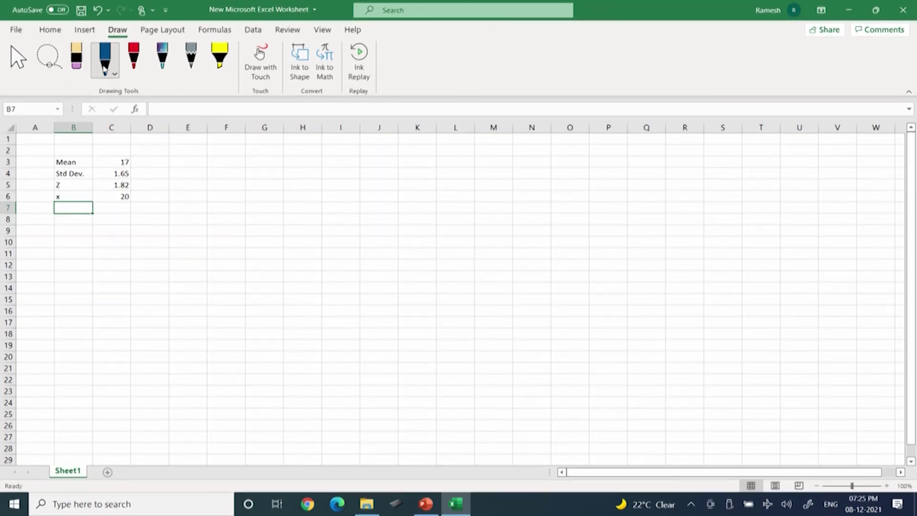
{"action": "left_click_drag", "start_coordinate": [392, 306], "coordinate": [692, 304]}
{"action": "mouse_move", "coordinate": [390, 282]}
{"action": "left_mouse_down"}
{"action": "mouse_move", "coordinate": [436, 288]}
{"action": "mouse_move", "coordinate": [518, 180]}
{"action": "mouse_move", "coordinate": [606, 197]}
{"action": "mouse_move", "coordinate": [712, 272]}
{"action": "left_mouse_up"}
{"action": "mouse_move", "coordinate": [548, 149]}
{"action": "left_mouse_down"}
{"action": "mouse_move", "coordinate": [549, 343]}
{"action": "mouse_move", "coordinate": [561, 353]}
{"action": "left_mouse_up"}
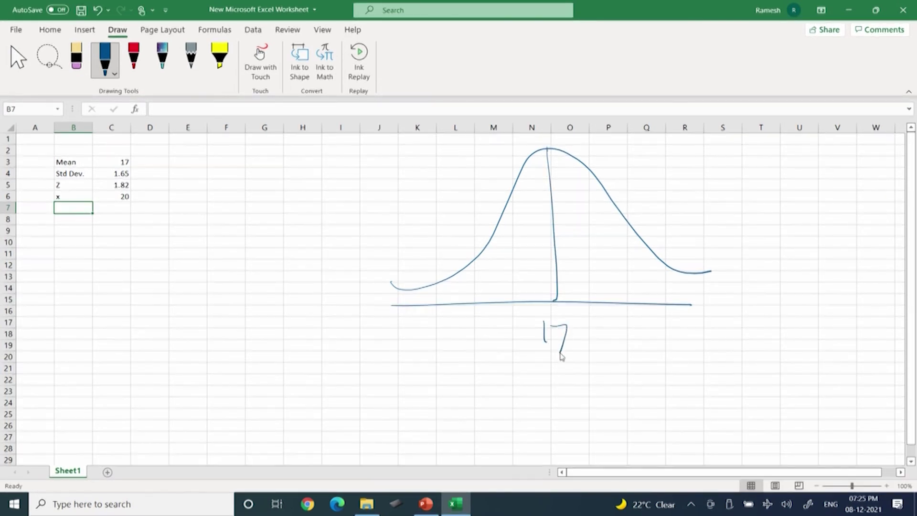
{"action": "left_click_drag", "start_coordinate": [629, 187], "coordinate": [665, 182]}
{"action": "mouse_move", "coordinate": [650, 193]}
{"action": "left_mouse_down"}
{"action": "mouse_move", "coordinate": [701, 180]}
{"action": "mouse_move", "coordinate": [711, 191]}
{"action": "mouse_move", "coordinate": [702, 187]}
{"action": "left_mouse_up"}
{"action": "left_click", "coordinate": [684, 178]}
{"action": "left_click_drag", "start_coordinate": [706, 169], "coordinate": [721, 169]}
Draw a vertical line marking x at 20 and hatch the area left of it
{"action": "mouse_move", "coordinate": [607, 192]}
{"action": "left_mouse_down"}
{"action": "mouse_move", "coordinate": [624, 346]}
{"action": "mouse_move", "coordinate": [645, 335]}
{"action": "mouse_move", "coordinate": [632, 328]}
{"action": "left_mouse_up"}
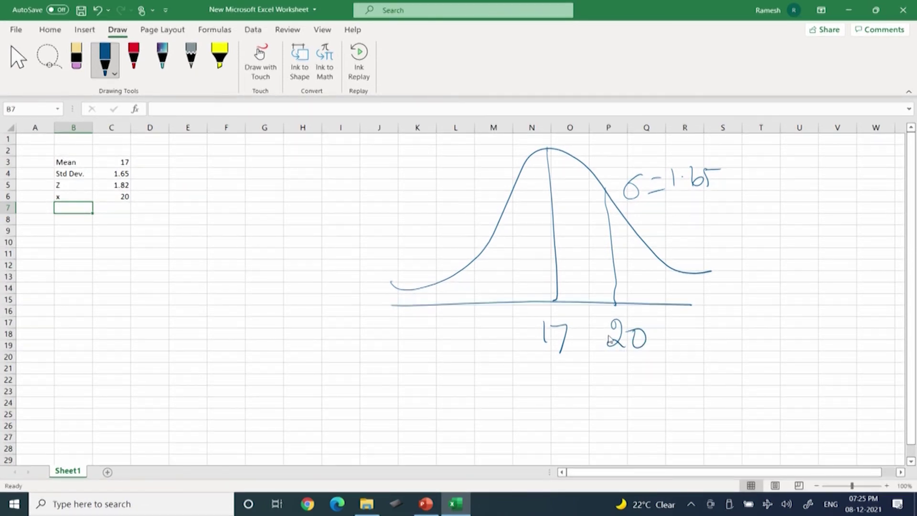
{"action": "mouse_move", "coordinate": [582, 303]}
{"action": "left_mouse_down"}
{"action": "mouse_move", "coordinate": [616, 283]}
{"action": "mouse_move", "coordinate": [545, 302]}
{"action": "left_mouse_up"}
{"action": "left_click_drag", "start_coordinate": [593, 214], "coordinate": [505, 289]}
{"action": "left_click_drag", "start_coordinate": [588, 182], "coordinate": [485, 265]}
{"action": "left_click_drag", "start_coordinate": [554, 153], "coordinate": [509, 198]}
{"action": "mouse_move", "coordinate": [551, 224]}
{"action": "left_mouse_down"}
{"action": "mouse_move", "coordinate": [469, 295]}
{"action": "mouse_move", "coordinate": [482, 300]}
{"action": "mouse_move", "coordinate": [440, 301]}
{"action": "left_mouse_up"}
{"action": "mouse_move", "coordinate": [456, 267]}
{"action": "left_mouse_down"}
{"action": "mouse_move", "coordinate": [424, 302]}
{"action": "mouse_move", "coordinate": [436, 299]}
{"action": "left_mouse_up"}
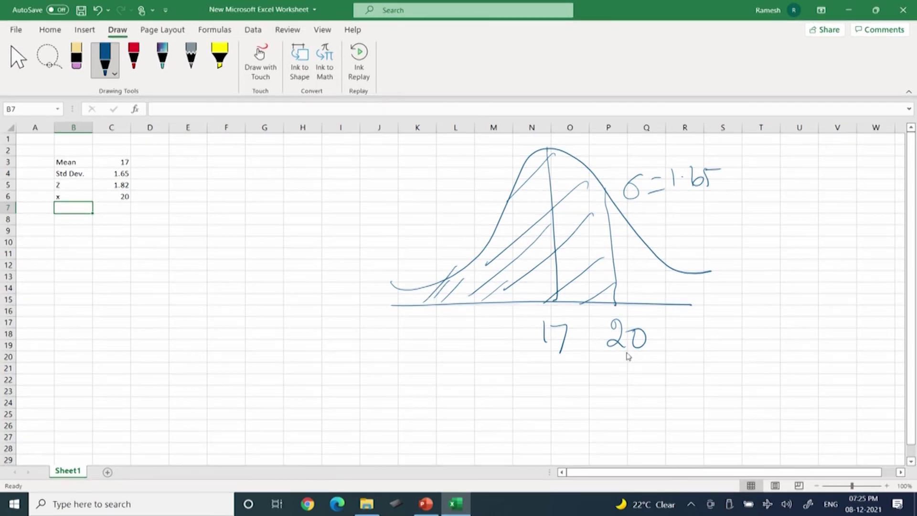
Handwrite the notes '(1) NORM.S-DIST' and '(2) NORM.DIST' below the curve sketch
{"action": "mouse_move", "coordinate": [692, 352]}
{"action": "left_mouse_down"}
{"action": "mouse_move", "coordinate": [679, 376]}
{"action": "mouse_move", "coordinate": [733, 366]}
{"action": "mouse_move", "coordinate": [751, 350]}
{"action": "left_mouse_up"}
{"action": "mouse_move", "coordinate": [762, 353]}
{"action": "left_mouse_down"}
{"action": "mouse_move", "coordinate": [790, 366]}
{"action": "mouse_move", "coordinate": [830, 353]}
{"action": "mouse_move", "coordinate": [827, 364]}
{"action": "left_mouse_up"}
{"action": "left_click", "coordinate": [817, 356]}
{"action": "mouse_move", "coordinate": [841, 352]}
{"action": "left_mouse_down"}
{"action": "mouse_move", "coordinate": [855, 353]}
{"action": "mouse_move", "coordinate": [857, 364]}
{"action": "left_mouse_up"}
{"action": "left_click_drag", "start_coordinate": [855, 338], "coordinate": [860, 361]}
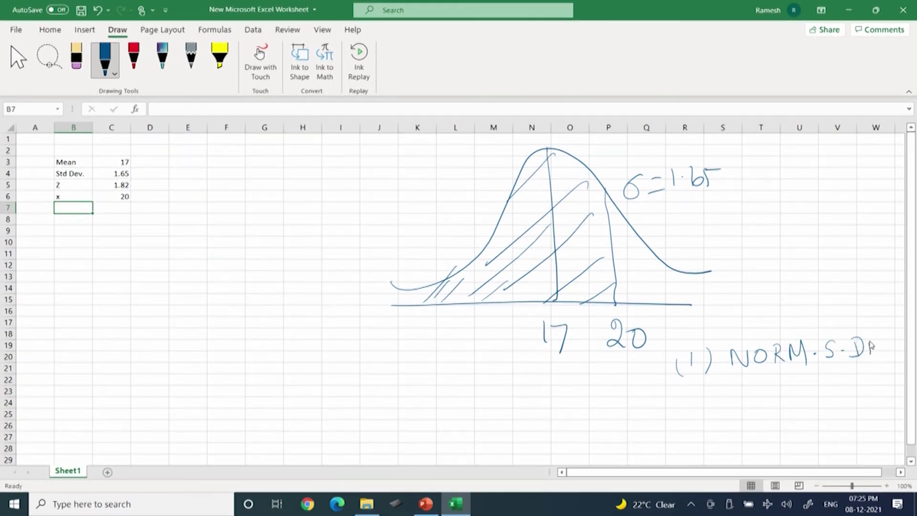
{"action": "mouse_move", "coordinate": [885, 339]}
{"action": "left_mouse_down"}
{"action": "mouse_move", "coordinate": [878, 359]}
{"action": "mouse_move", "coordinate": [899, 338]}
{"action": "left_mouse_up"}
{"action": "left_click_drag", "start_coordinate": [893, 338], "coordinate": [894, 357]}
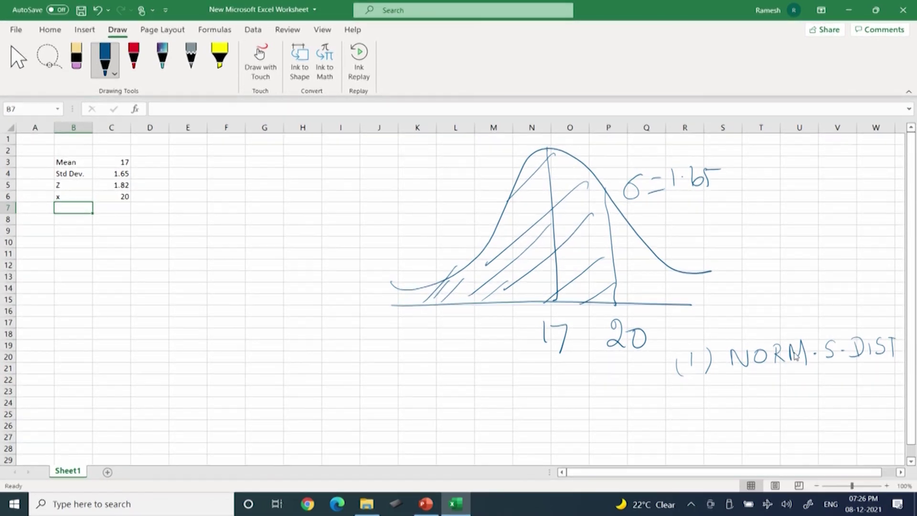
{"action": "mouse_move", "coordinate": [687, 398]}
{"action": "left_mouse_down"}
{"action": "mouse_move", "coordinate": [703, 413]}
{"action": "mouse_move", "coordinate": [671, 425]}
{"action": "mouse_move", "coordinate": [704, 421]}
{"action": "left_mouse_up"}
{"action": "mouse_move", "coordinate": [736, 395]}
{"action": "left_mouse_down"}
{"action": "mouse_move", "coordinate": [736, 414]}
{"action": "mouse_move", "coordinate": [753, 392]}
{"action": "mouse_move", "coordinate": [763, 404]}
{"action": "mouse_move", "coordinate": [784, 391]}
{"action": "mouse_move", "coordinate": [786, 412]}
{"action": "mouse_move", "coordinate": [841, 400]}
{"action": "mouse_move", "coordinate": [849, 409]}
{"action": "mouse_move", "coordinate": [881, 382]}
{"action": "mouse_move", "coordinate": [877, 406]}
{"action": "left_mouse_up"}
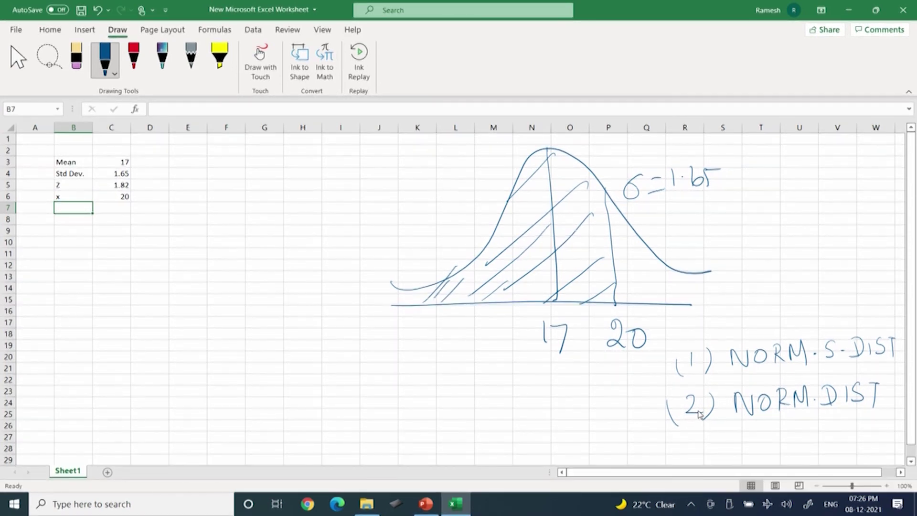
Start a NORM.DIST formula in B7 using C6 as x, C3 as mean, C4 as standard deviation
{"action": "type", "text": "="}
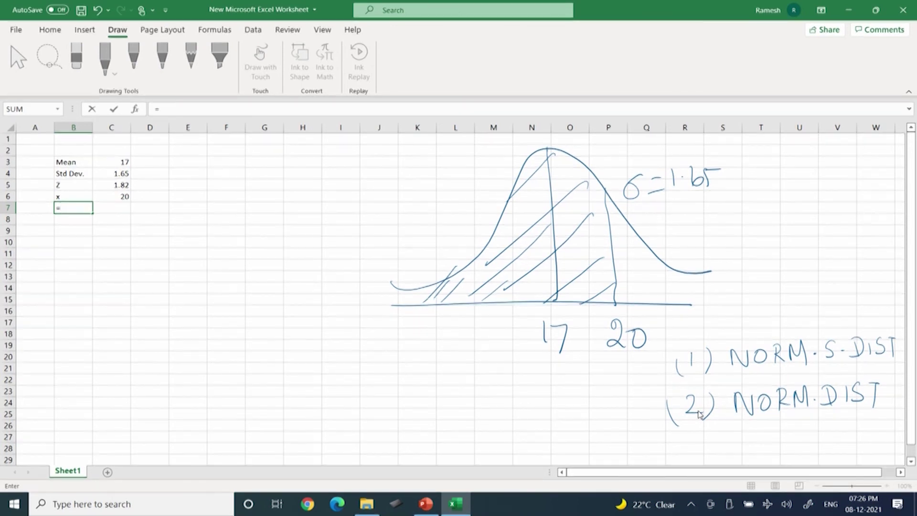
{"action": "type", "text": "norm"}
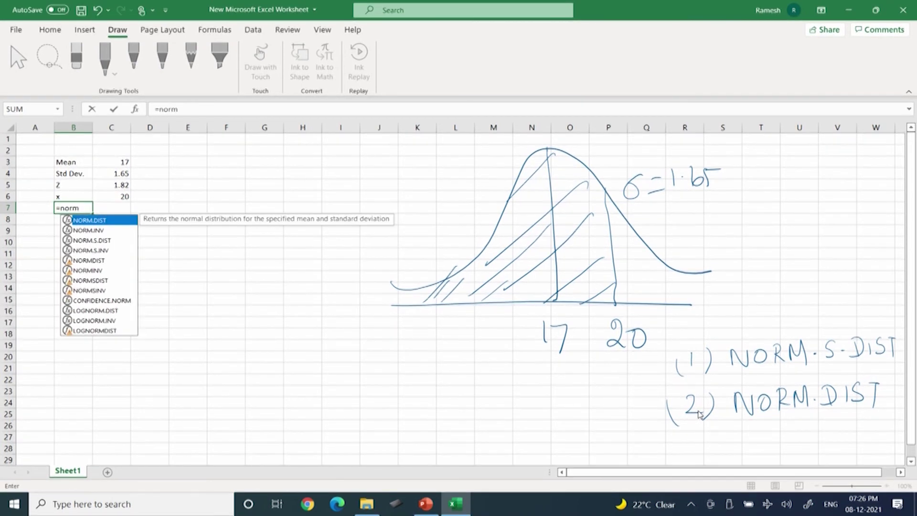
{"action": "double_click", "coordinate": [104, 221]}
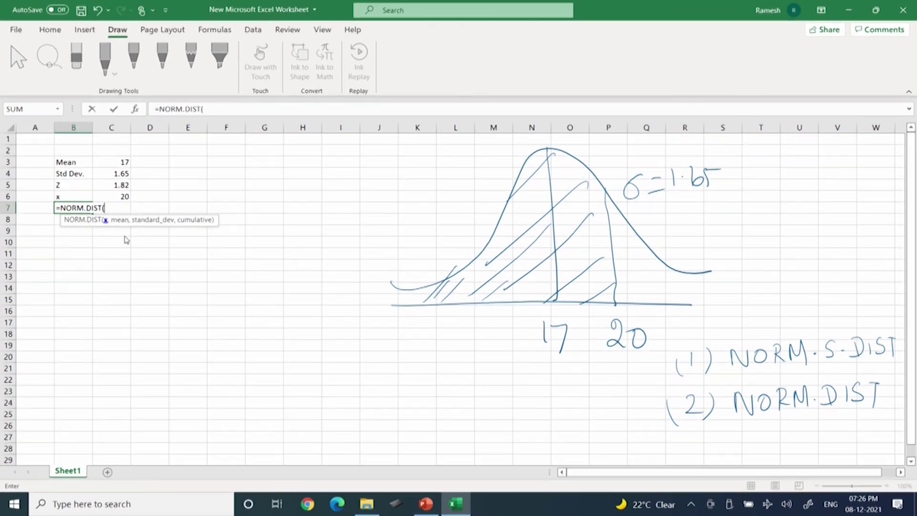
{"action": "left_click", "coordinate": [125, 196]}
{"action": "type", "text": ","}
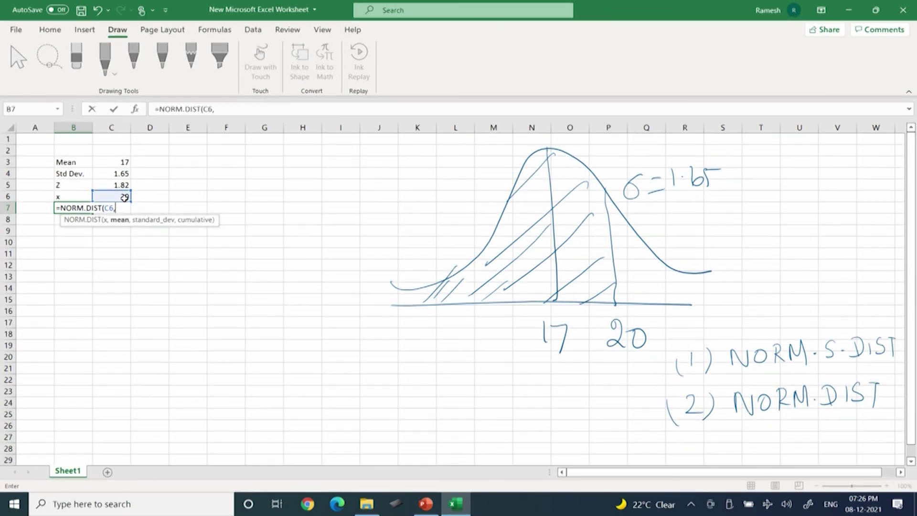
{"action": "left_click", "coordinate": [126, 163]}
{"action": "type", "text": ","}
{"action": "left_click", "coordinate": [126, 174]}
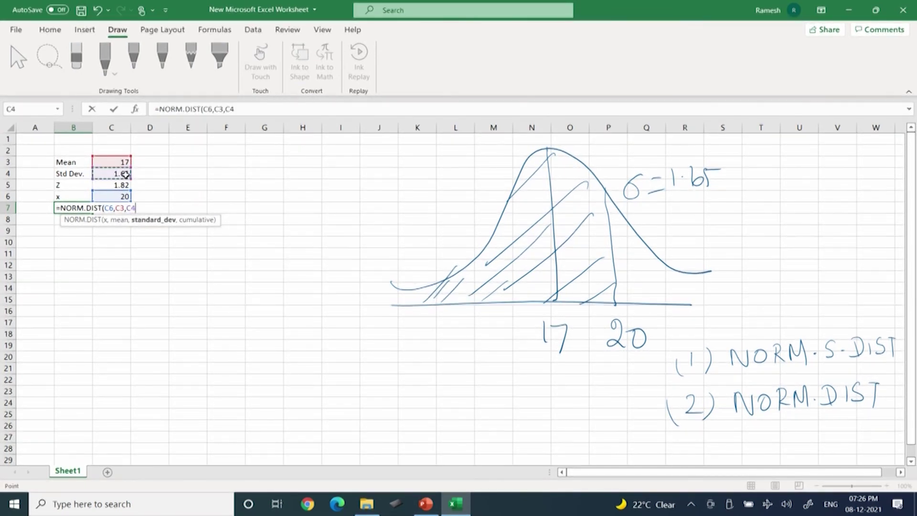
{"action": "type", "text": ","}
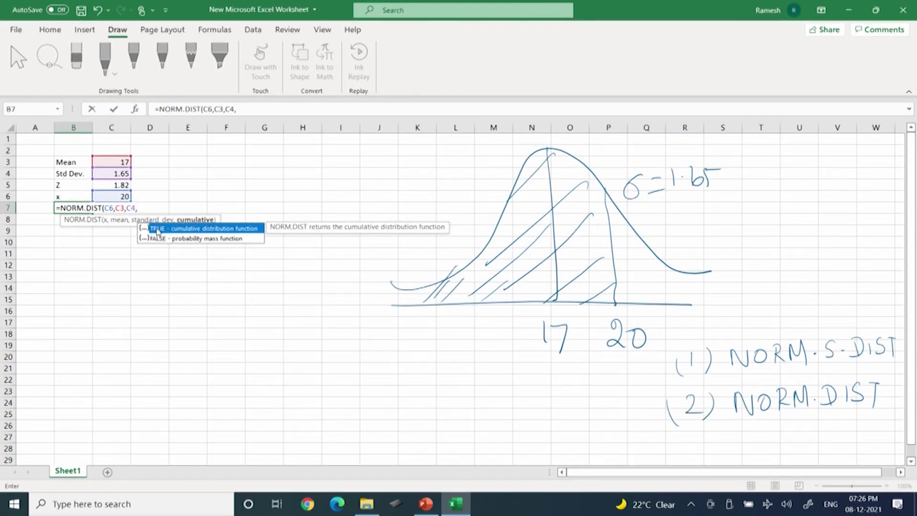
Remove the stray O29 reference and finish the formula as =NORM.DIST(C6,C3,C4,TRUE), giving 0.965482
{"action": "left_click", "coordinate": [562, 460]}
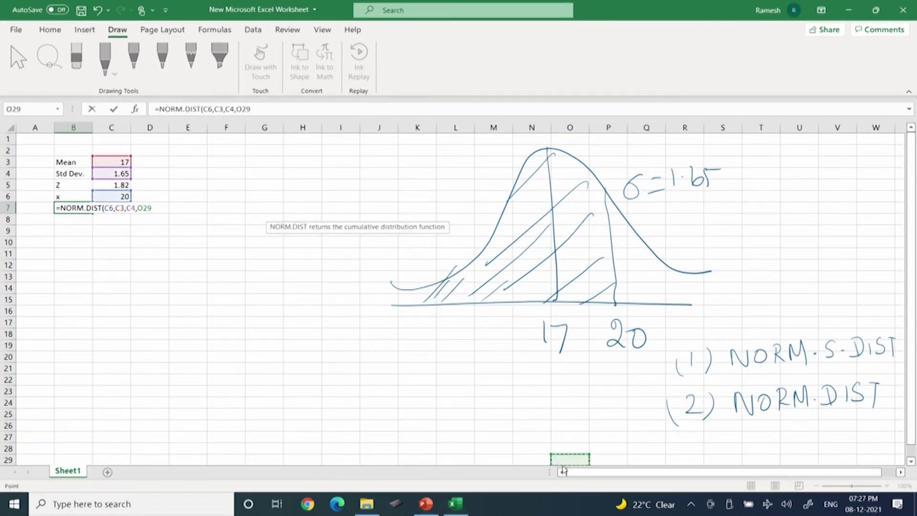
{"action": "key", "text": "BackSpace"}
{"action": "key", "text": "BackSpace"}
{"action": "key", "text": "BackSpace"}
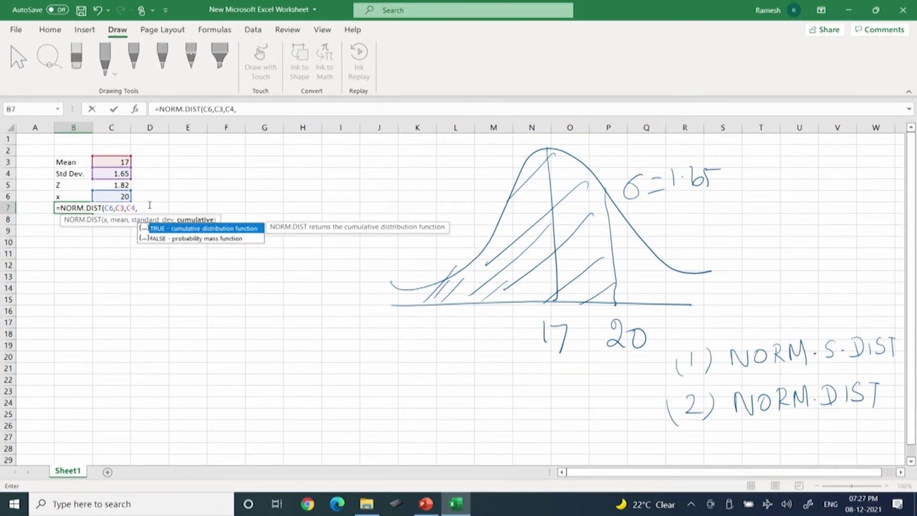
{"action": "left_click", "coordinate": [176, 229]}
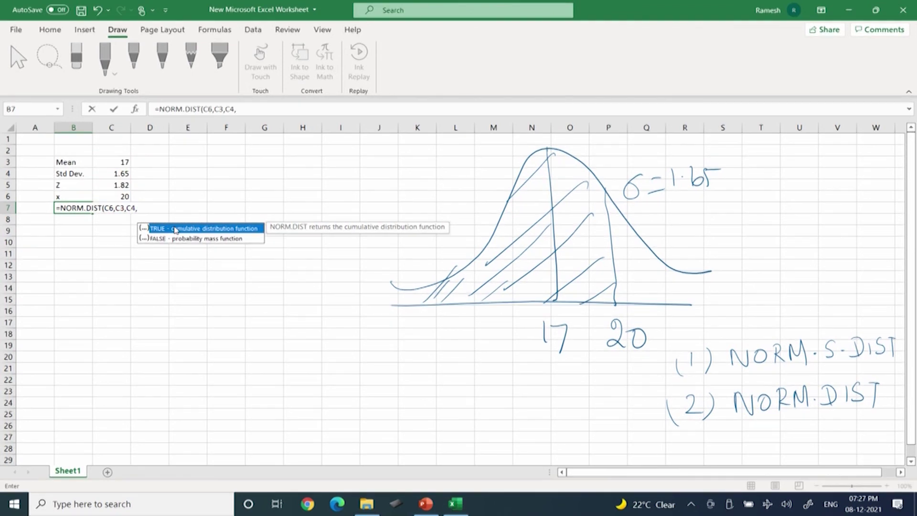
{"action": "double_click", "coordinate": [175, 229]}
{"action": "type", "text": ")"}
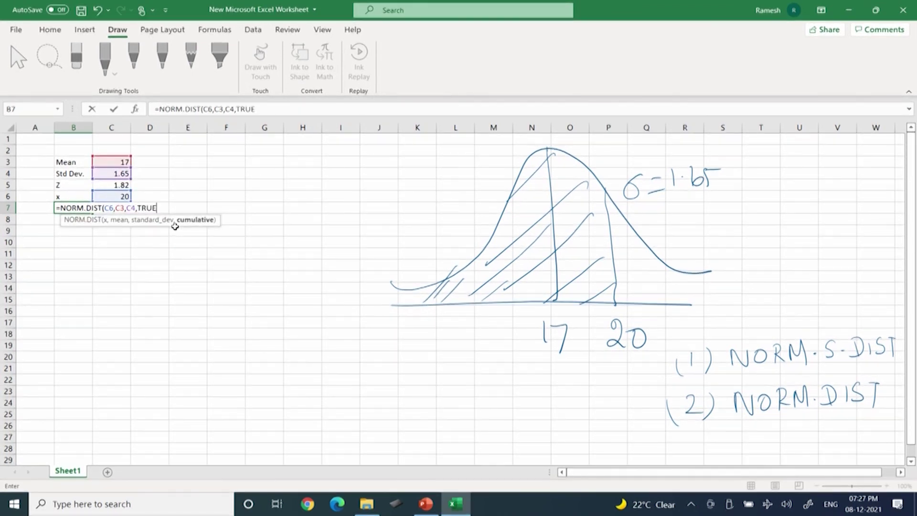
{"action": "key", "text": "Return"}
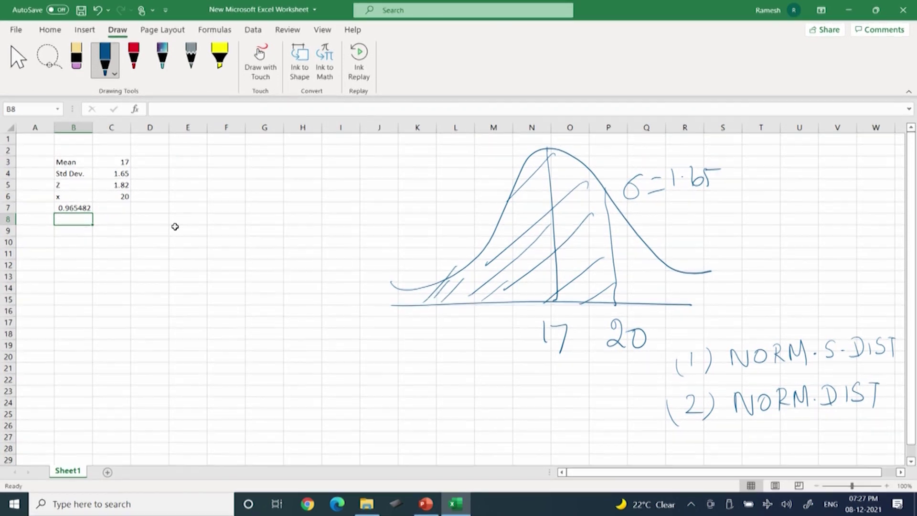
Enter =NORM.S.DIST(C5,TRUE) in B8 to get the cumulative probability for Z 1.82
{"action": "left_click_drag", "start_coordinate": [683, 340], "coordinate": [706, 323]}
{"action": "double_click", "coordinate": [67, 219]}
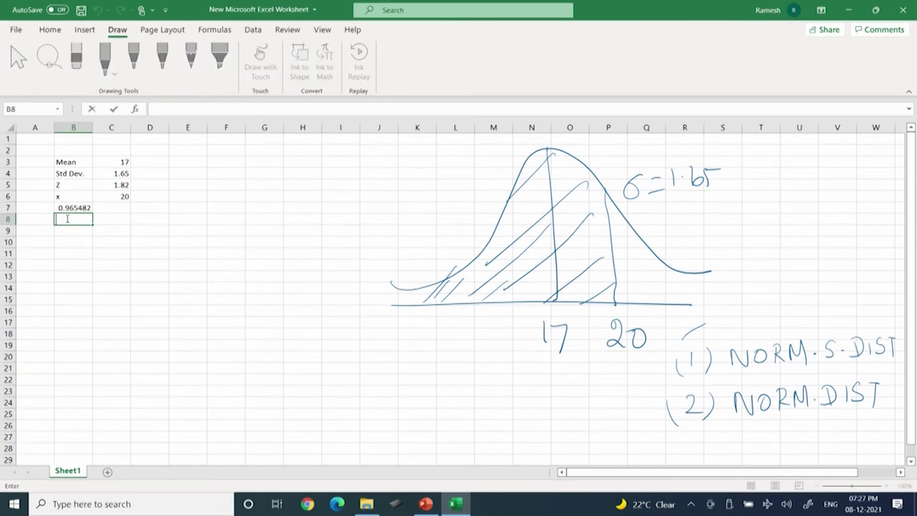
{"action": "type", "text": "=norm"}
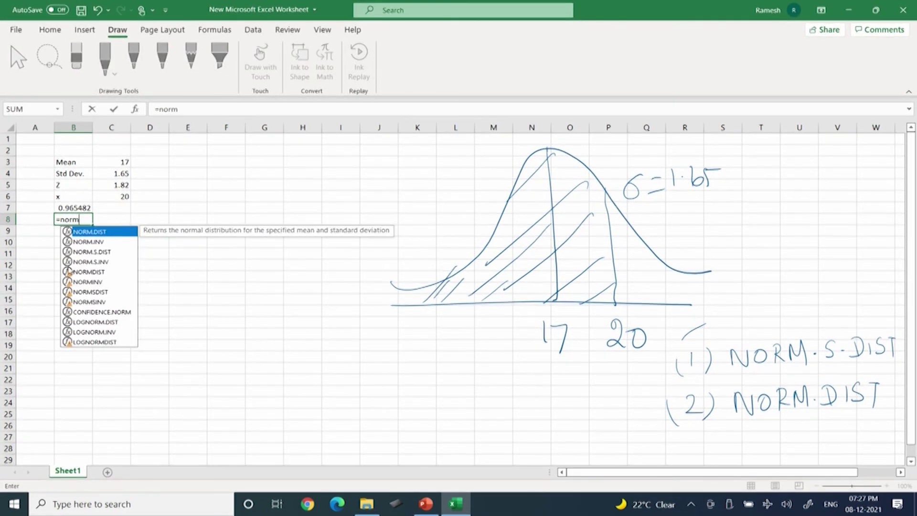
{"action": "double_click", "coordinate": [98, 251]}
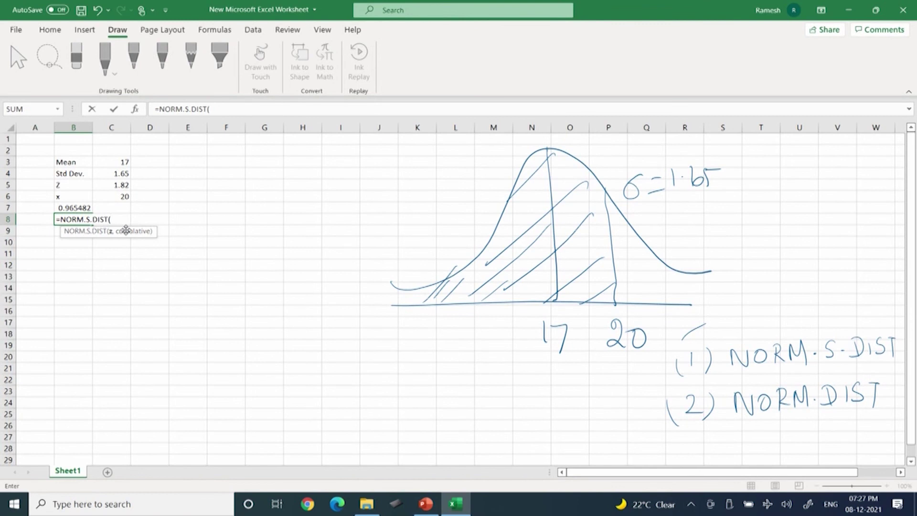
{"action": "left_click", "coordinate": [124, 185]}
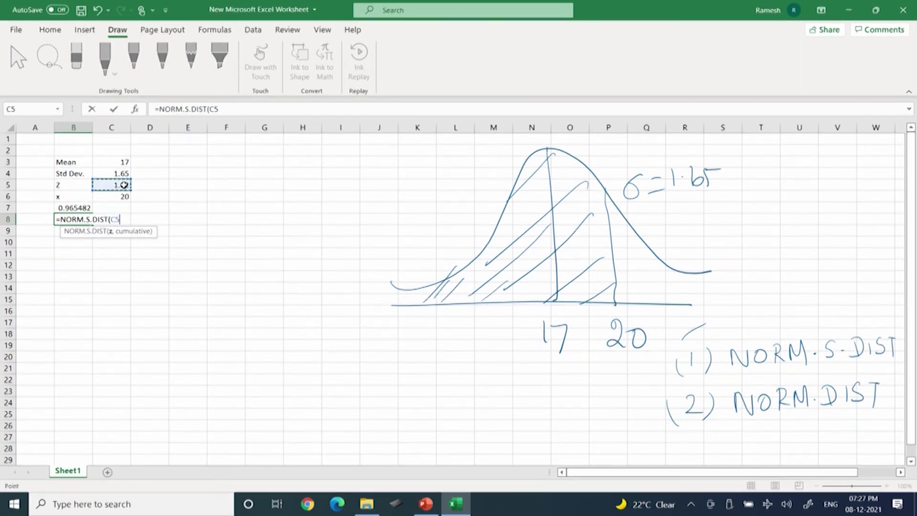
{"action": "type", "text": ","}
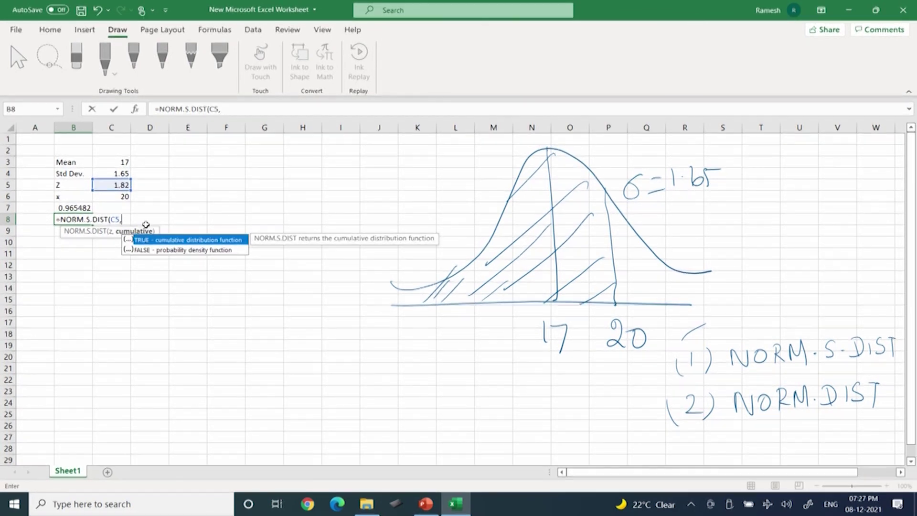
{"action": "double_click", "coordinate": [149, 240]}
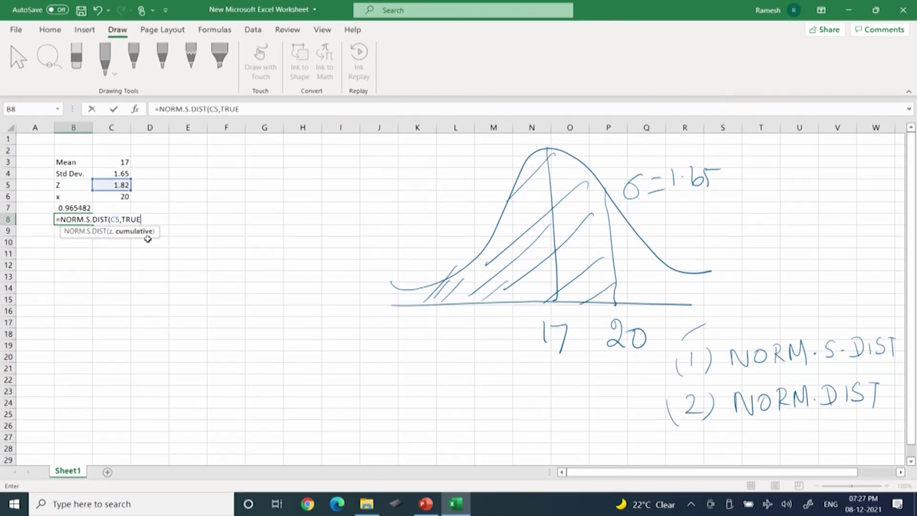
{"action": "type", "text": ")"}
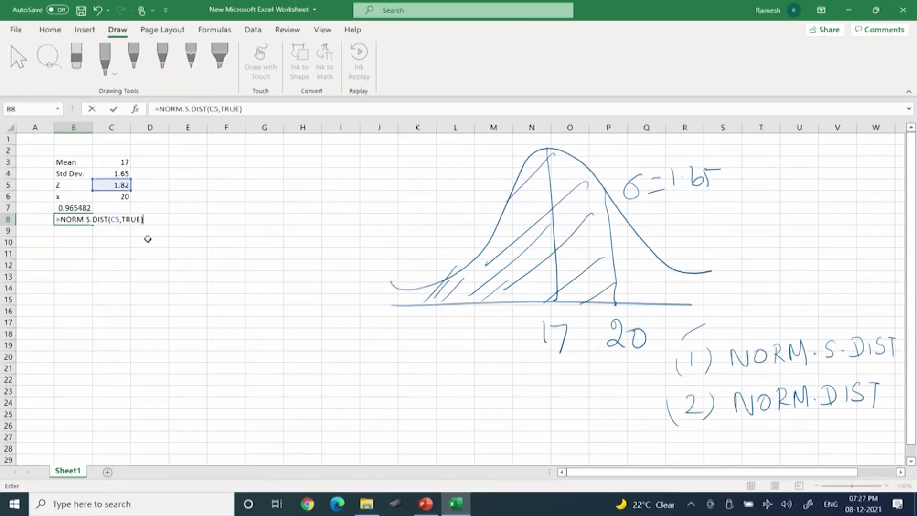
{"action": "key", "text": "Return"}
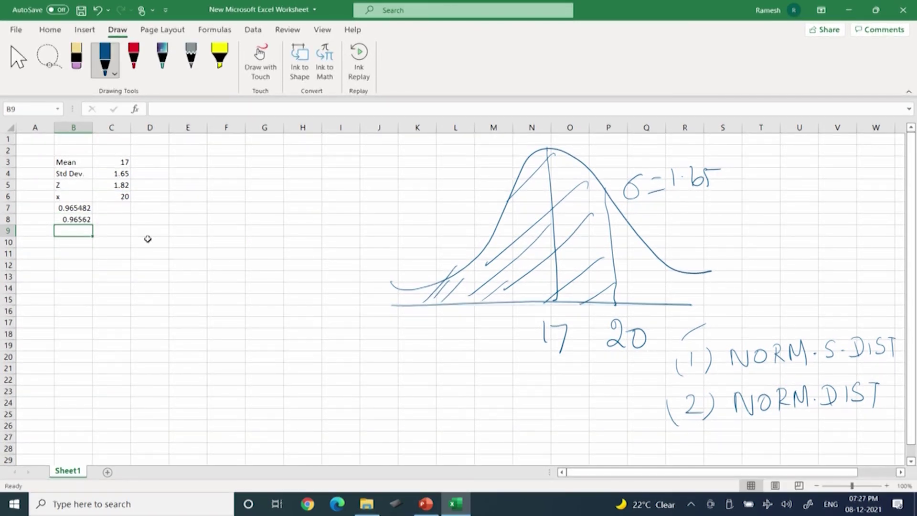